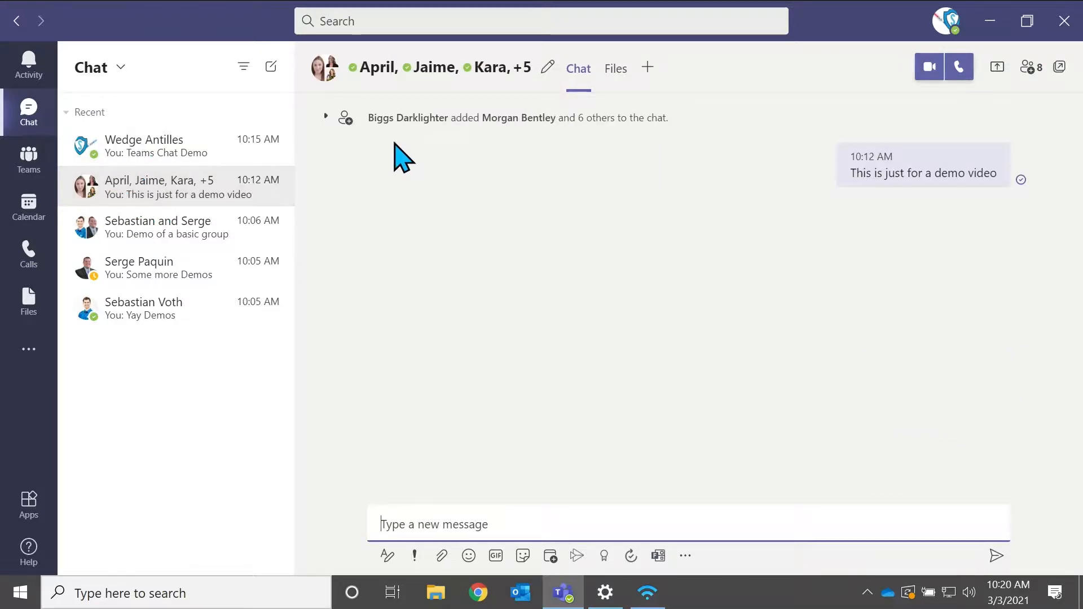
Look over the recent group chats and the channel list under My First Team.
{"action": "left_click", "coordinate": [149, 224]}
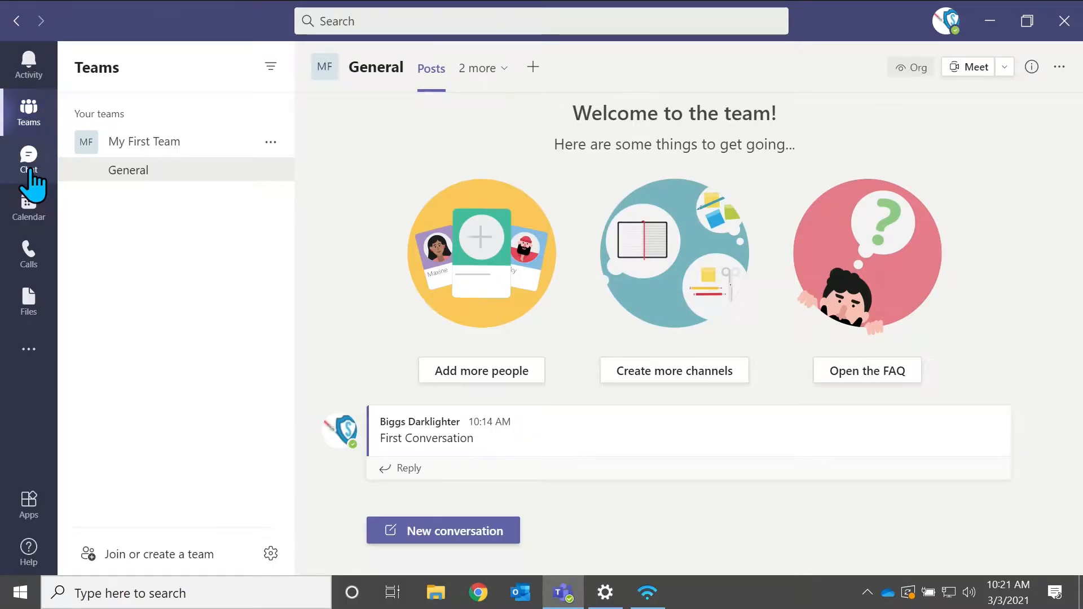
{"action": "left_click", "coordinate": [31, 175]}
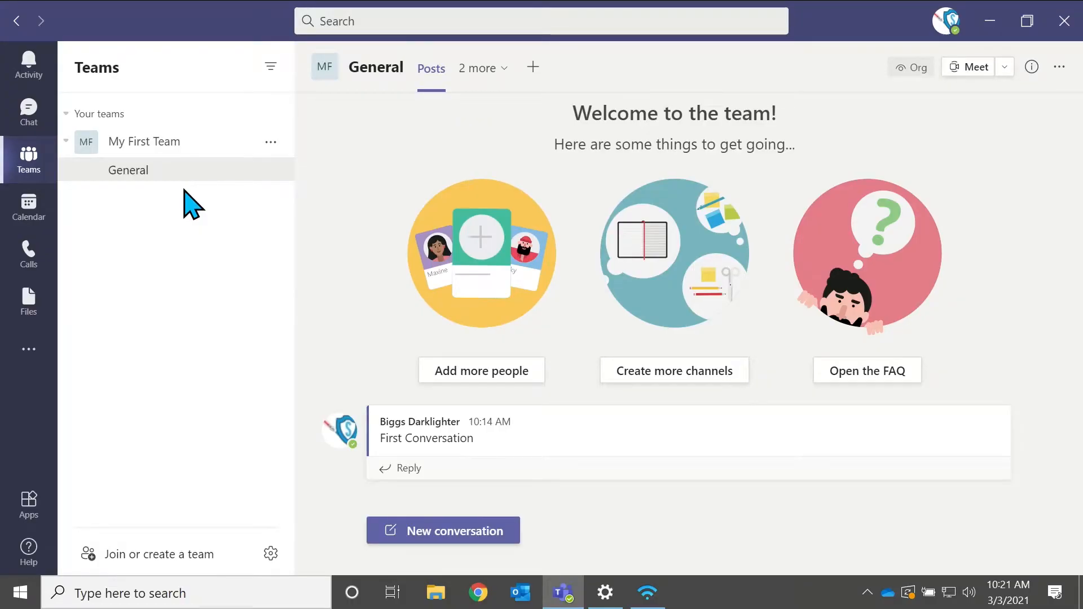
{"action": "left_click", "coordinate": [128, 144]}
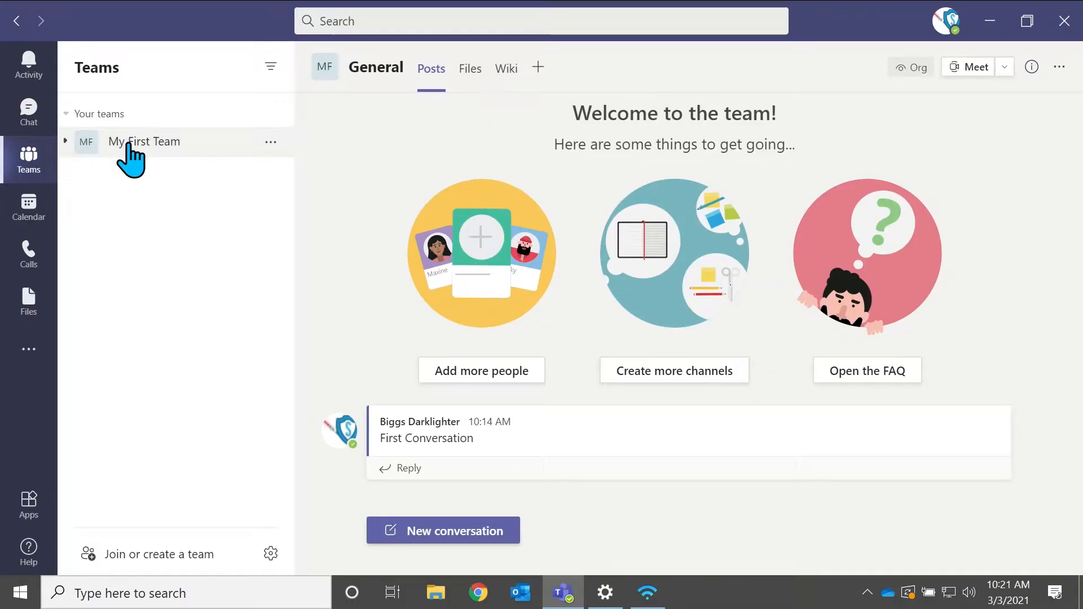
{"action": "left_click", "coordinate": [129, 145]}
{"action": "left_click_drag", "start_coordinate": [140, 173], "coordinate": [135, 176]}
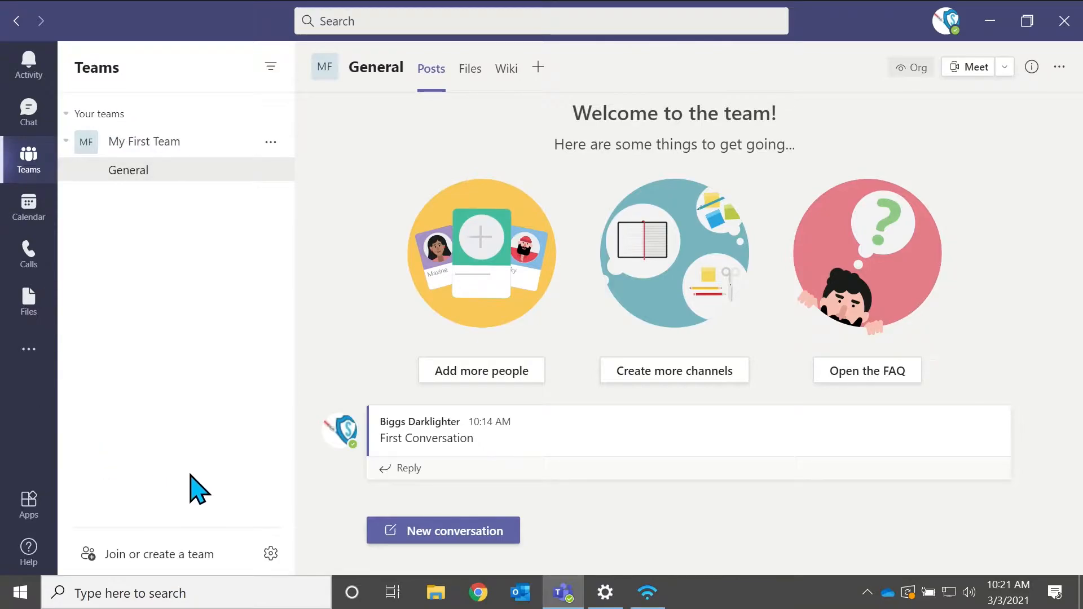
Create a public team from scratch named "Second Team Demo".
{"action": "left_click", "coordinate": [108, 558]}
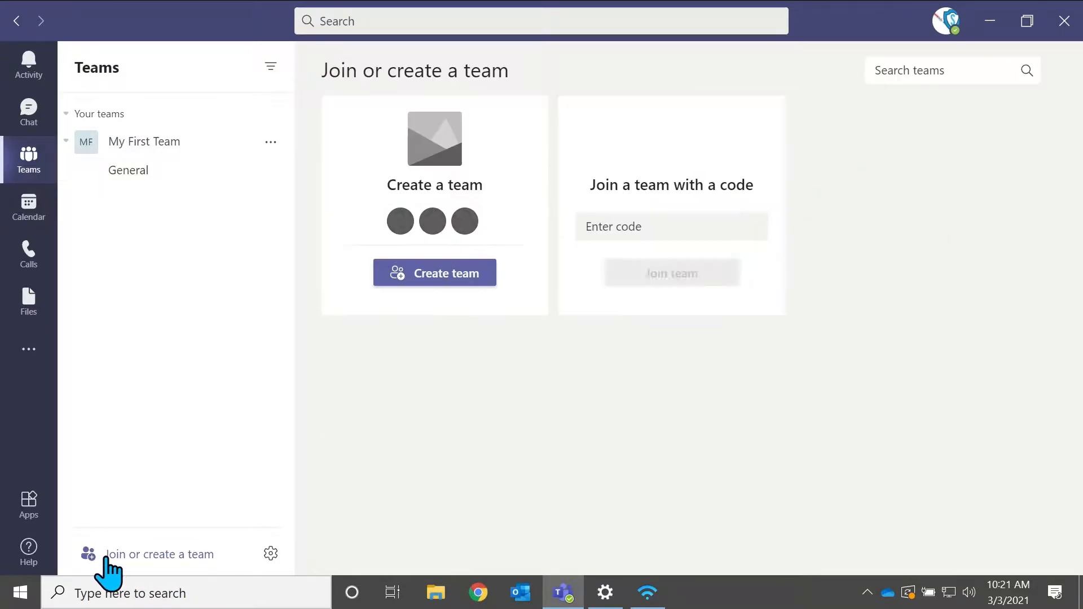
{"action": "left_click", "coordinate": [451, 273]}
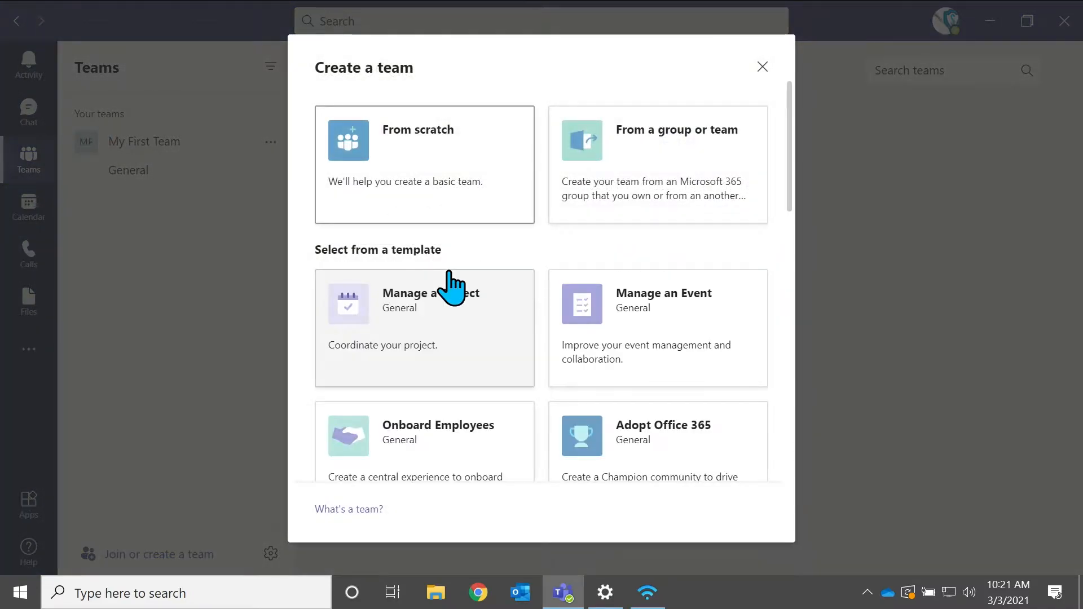
{"action": "left_click", "coordinate": [424, 173]}
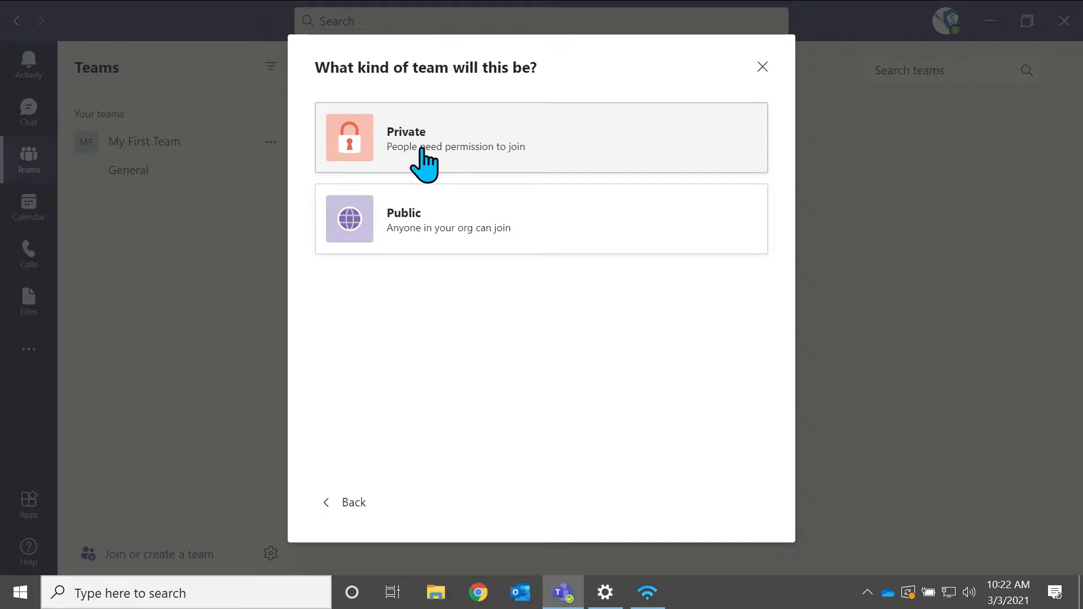
{"action": "left_click", "coordinate": [417, 222]}
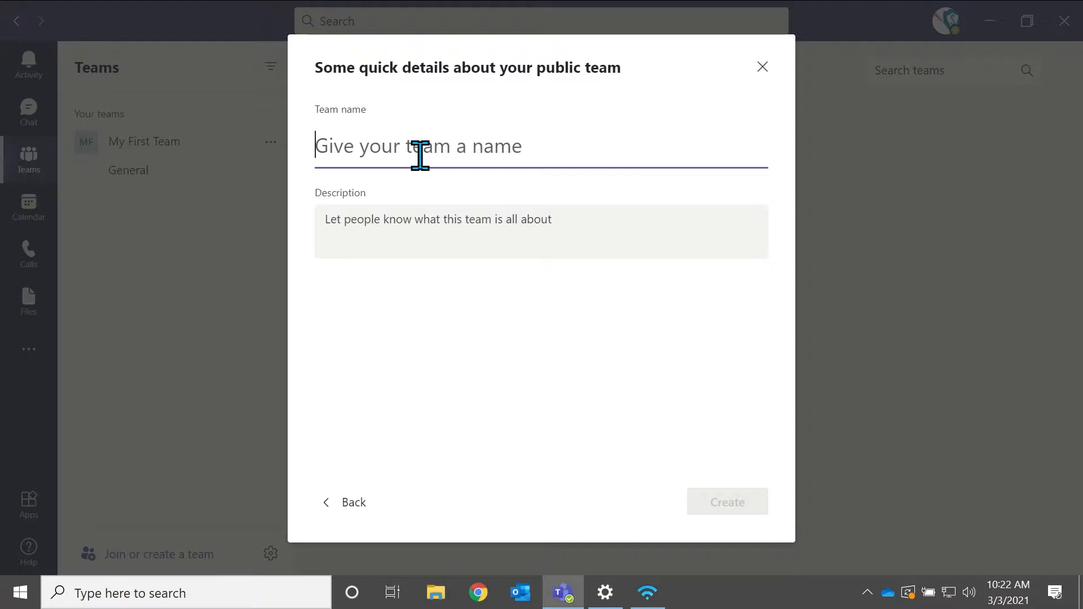
{"action": "type", "text": "Second Team Demo"}
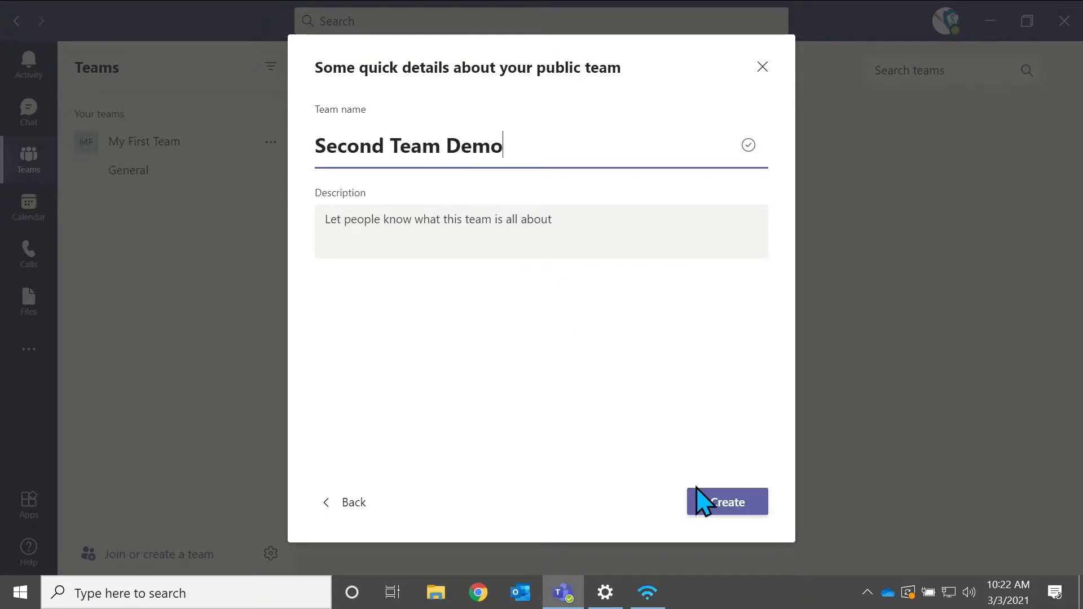
{"action": "left_click", "coordinate": [726, 504]}
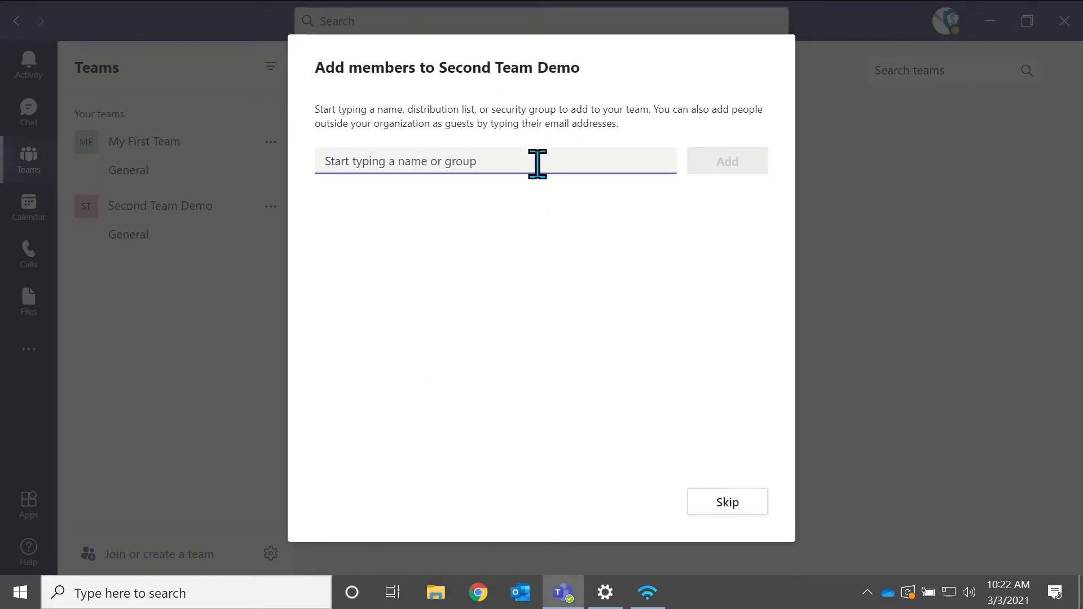
Find three colleagues by name and add them as members of Second Team Demo.
{"action": "type", "text": "ser"}
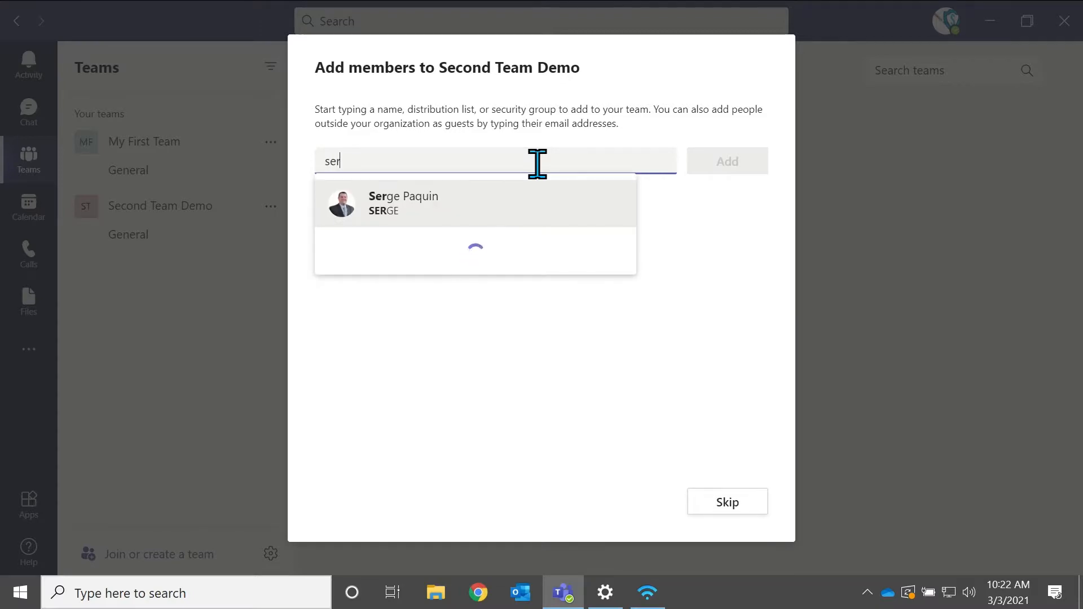
{"action": "key", "text": "Return"}
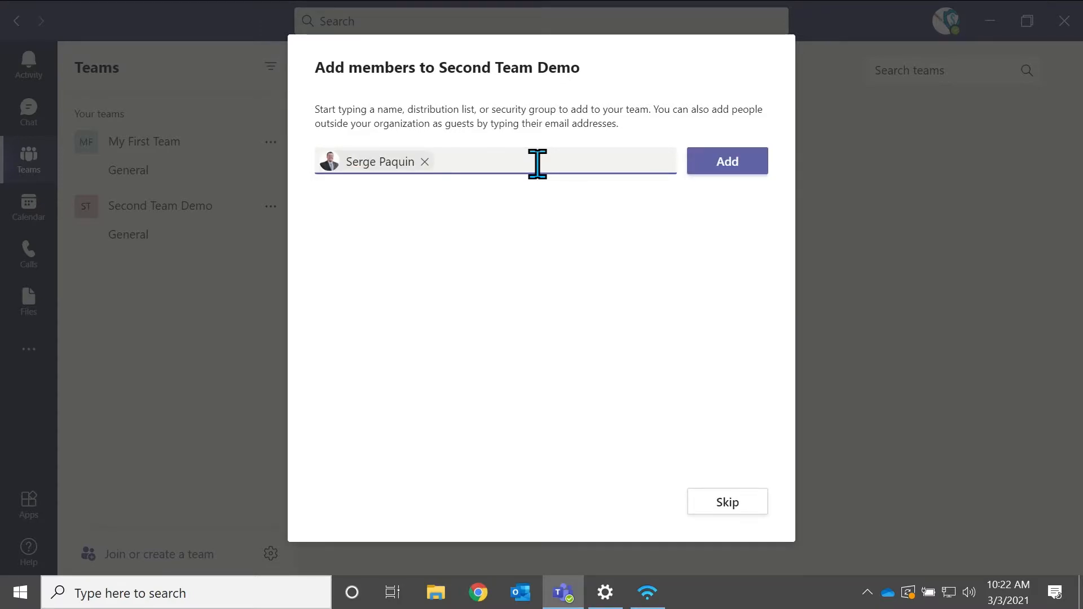
{"action": "type", "text": "seba"}
{"action": "key", "text": "Return"}
{"action": "mouse_move", "coordinate": [539, 169]}
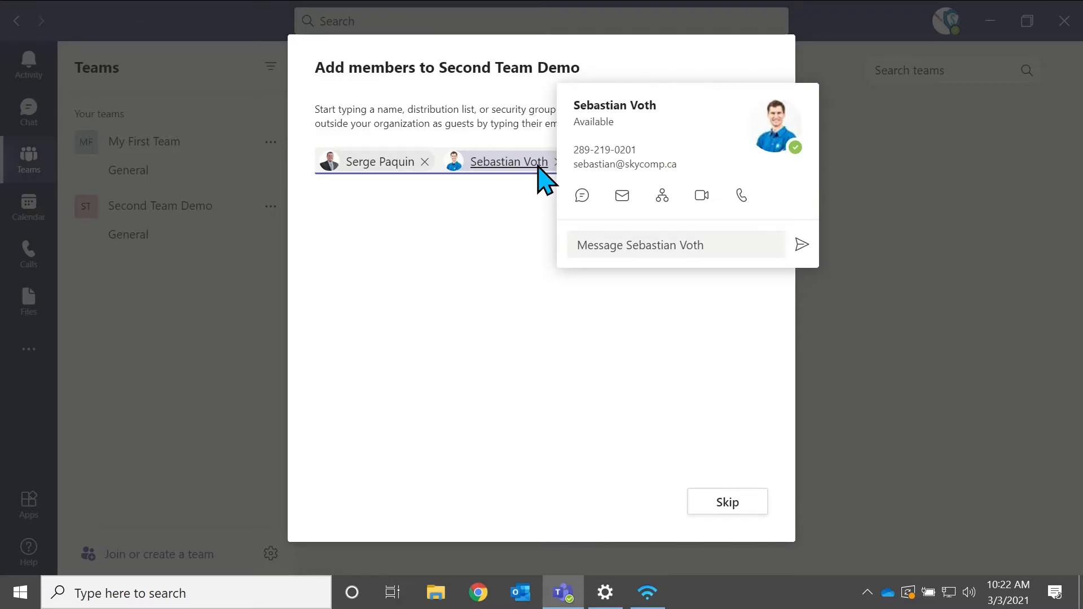
{"action": "type", "text": "wed"}
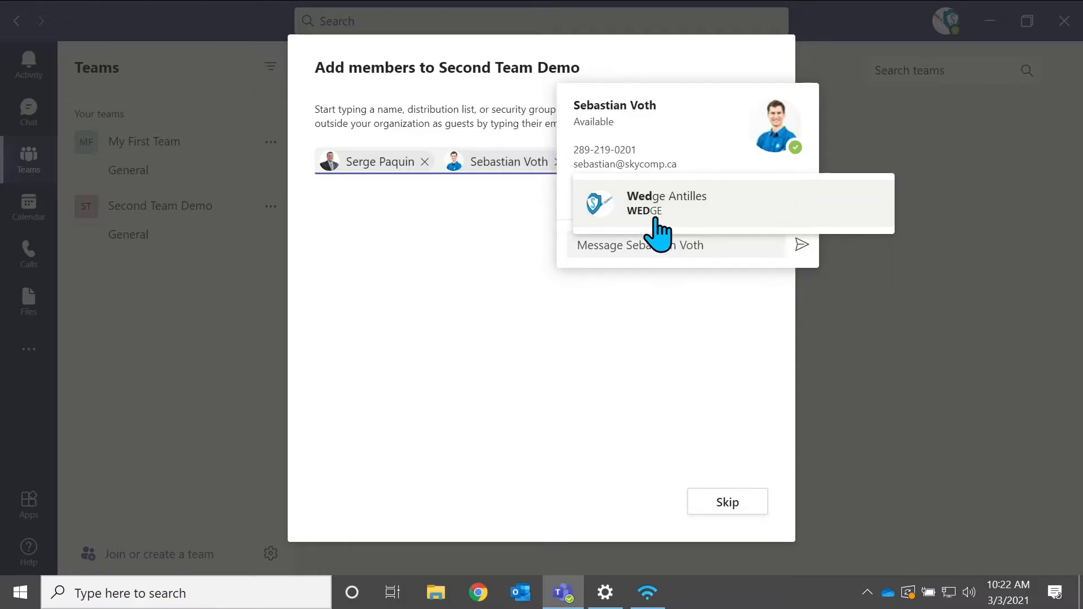
{"action": "left_click", "coordinate": [658, 222]}
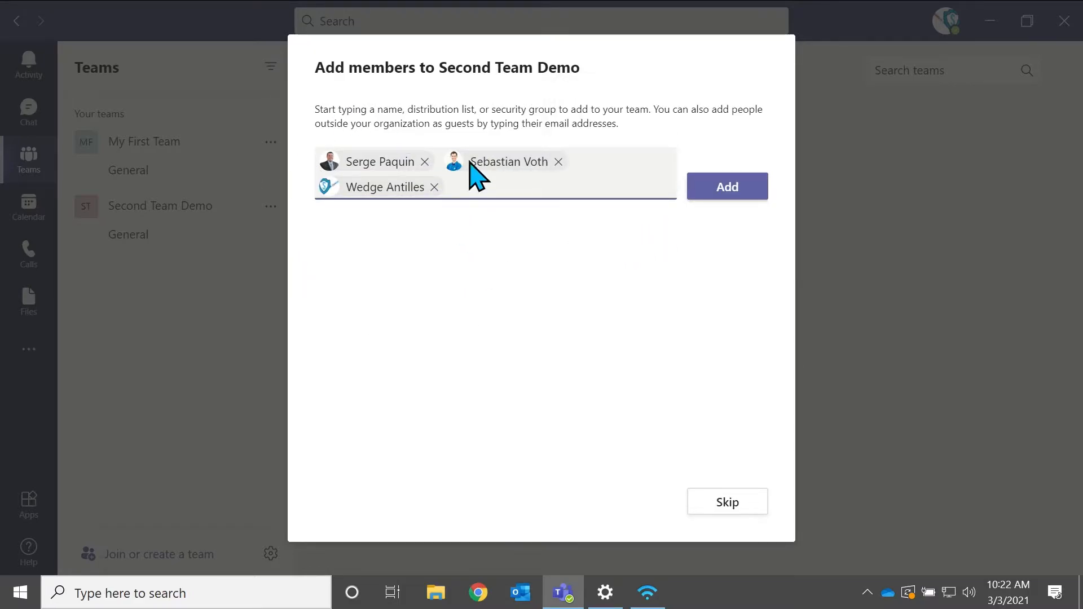
{"action": "left_click", "coordinate": [722, 192]}
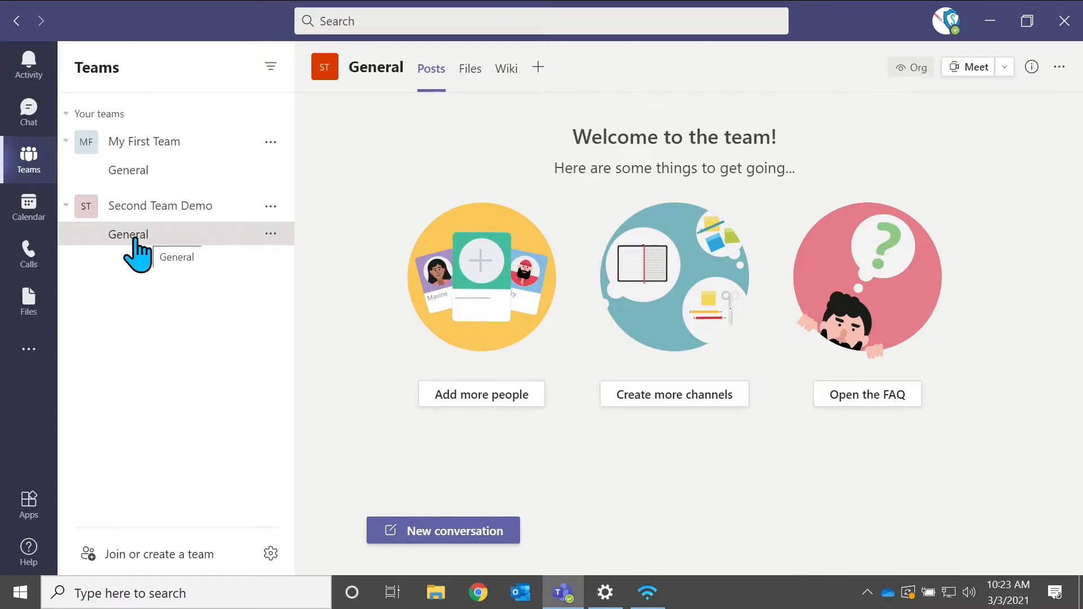
Add a channel named "My Second Channel" to Second Team Demo with Standard privacy.
{"action": "left_click", "coordinate": [274, 208]}
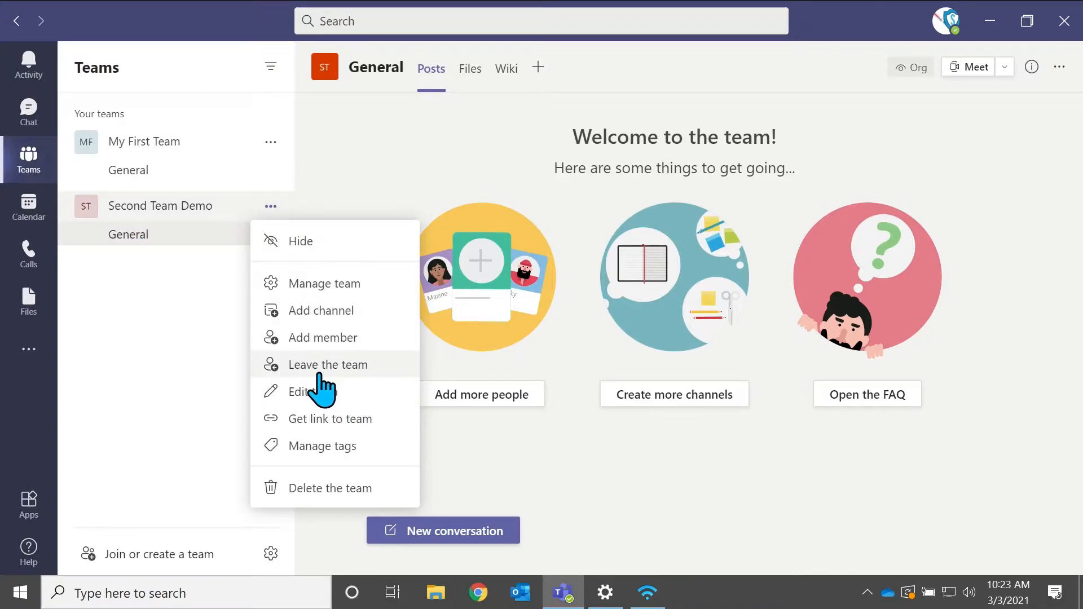
{"action": "left_click", "coordinate": [333, 312]}
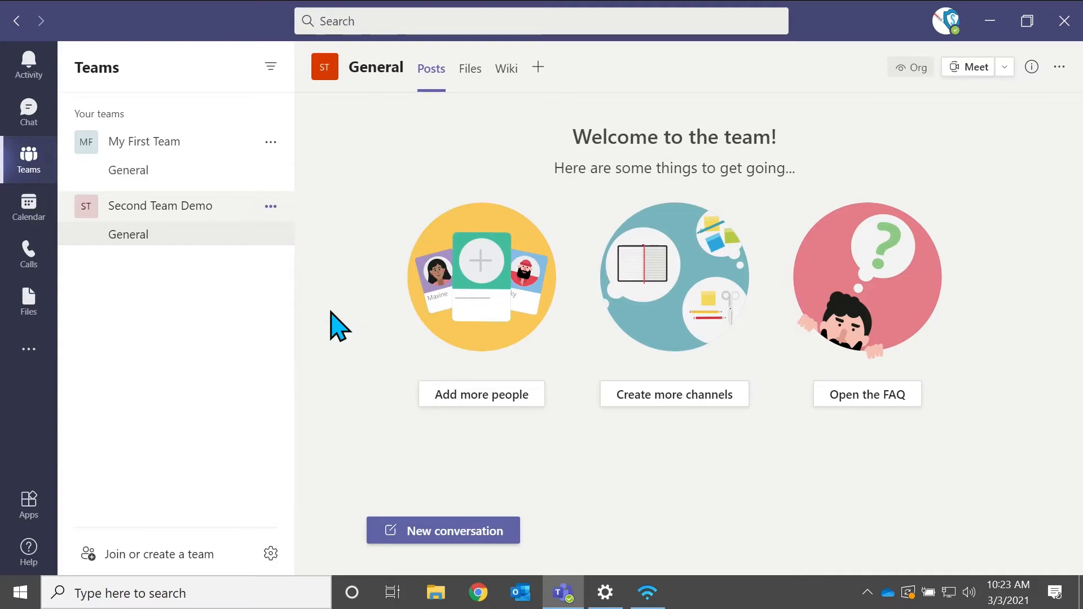
{"action": "type", "text": "My Second Channel"}
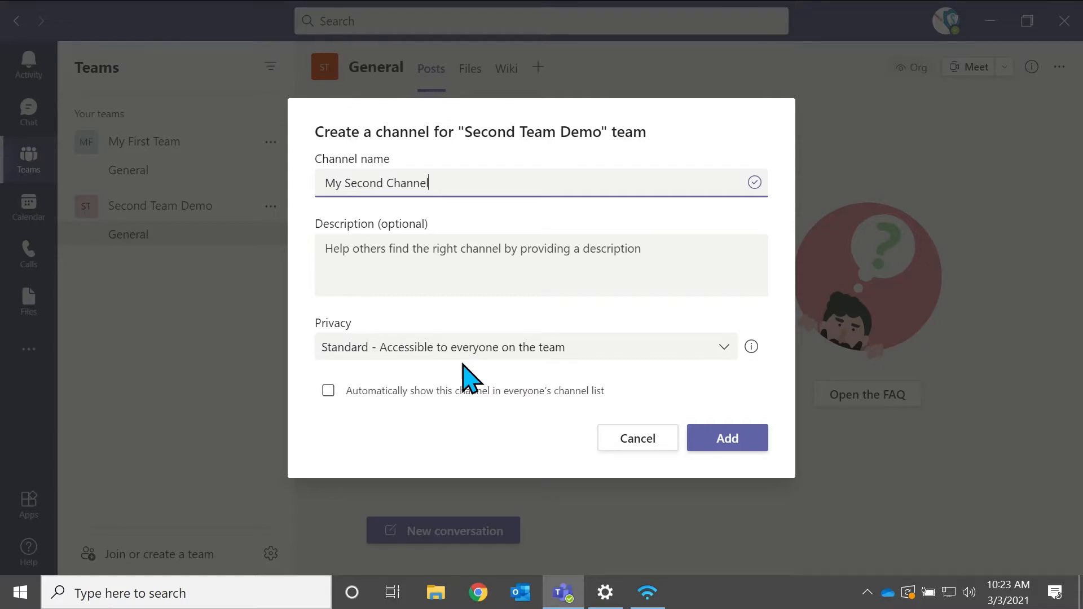
{"action": "right_click", "coordinate": [734, 443]}
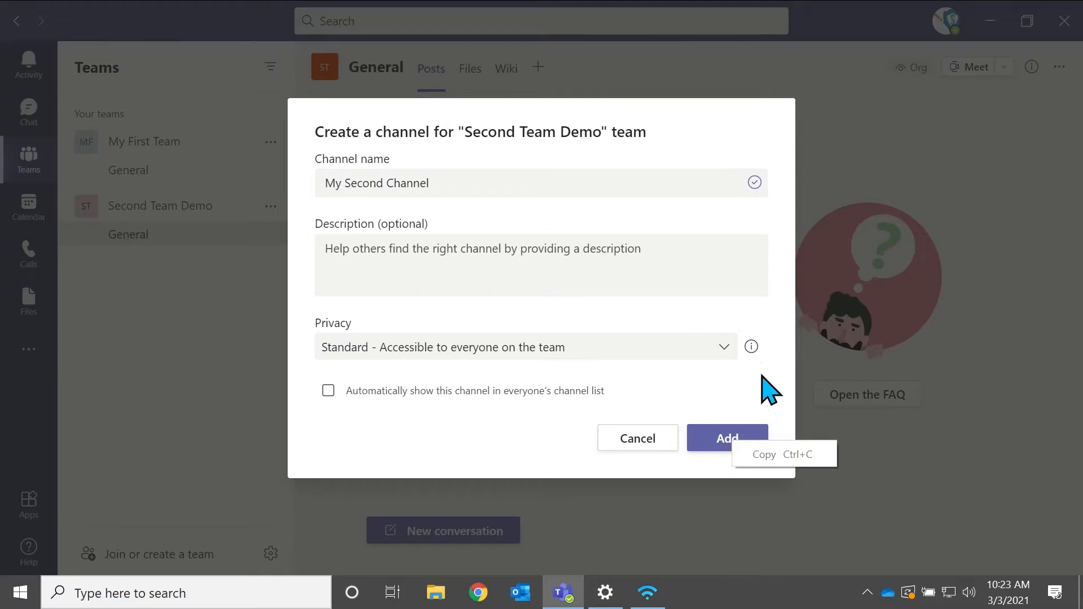
{"action": "left_click", "coordinate": [725, 446]}
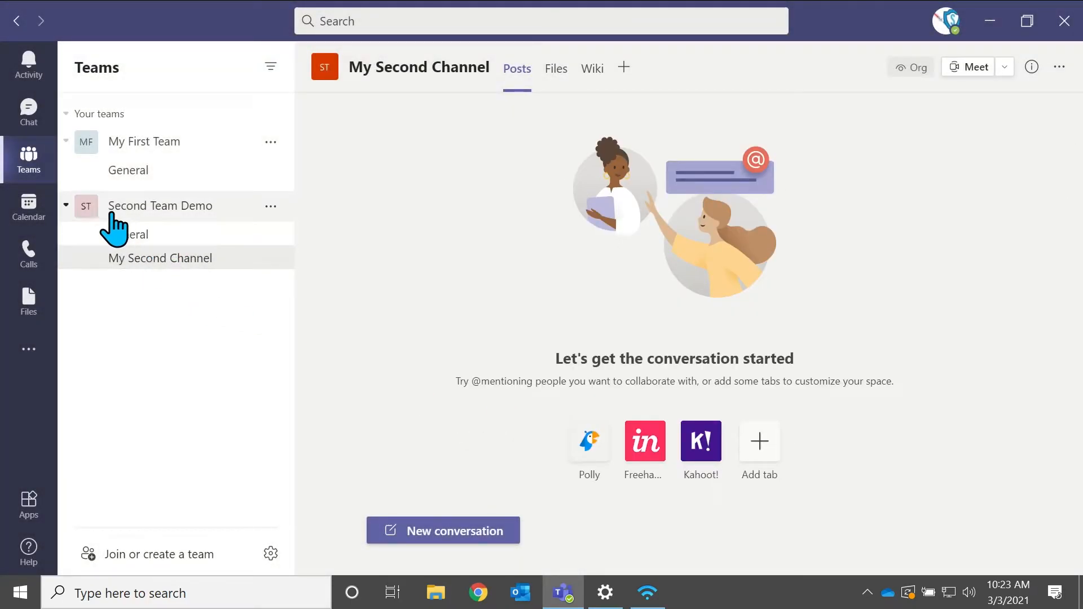
{"action": "left_click", "coordinate": [65, 206]}
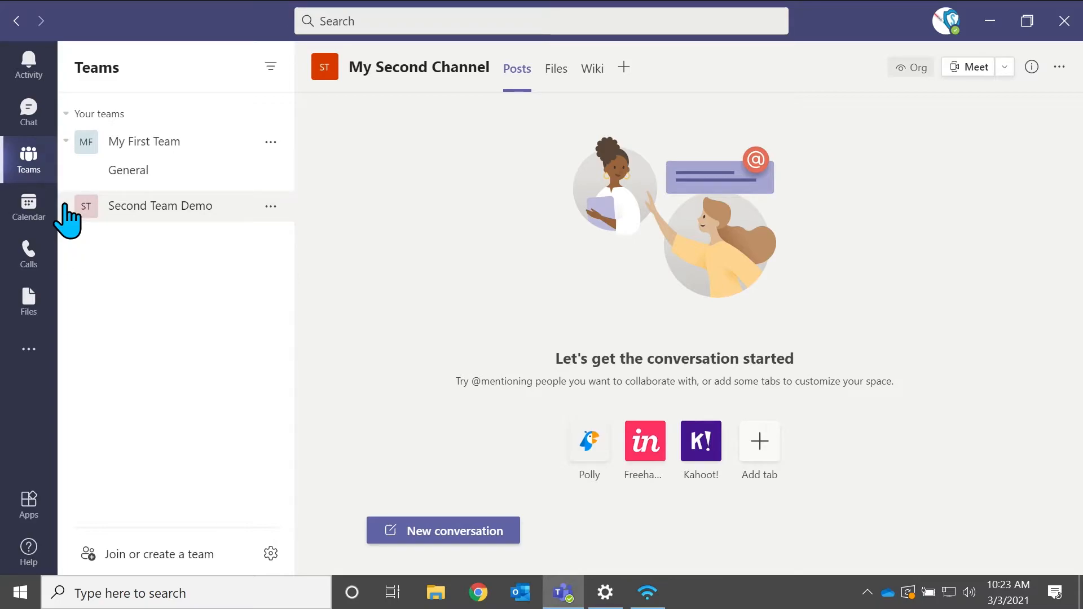
{"action": "left_click", "coordinate": [64, 204]}
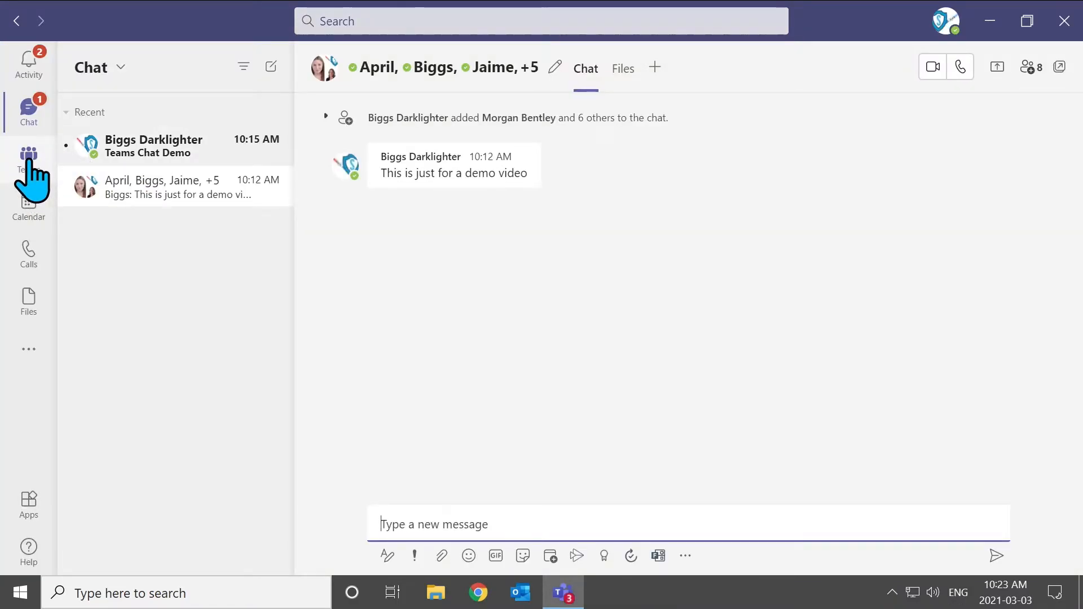
From the other member's account, reply "My Reply" to the "This is my first conversation" post in My Second Channel.
{"action": "left_click", "coordinate": [29, 161]}
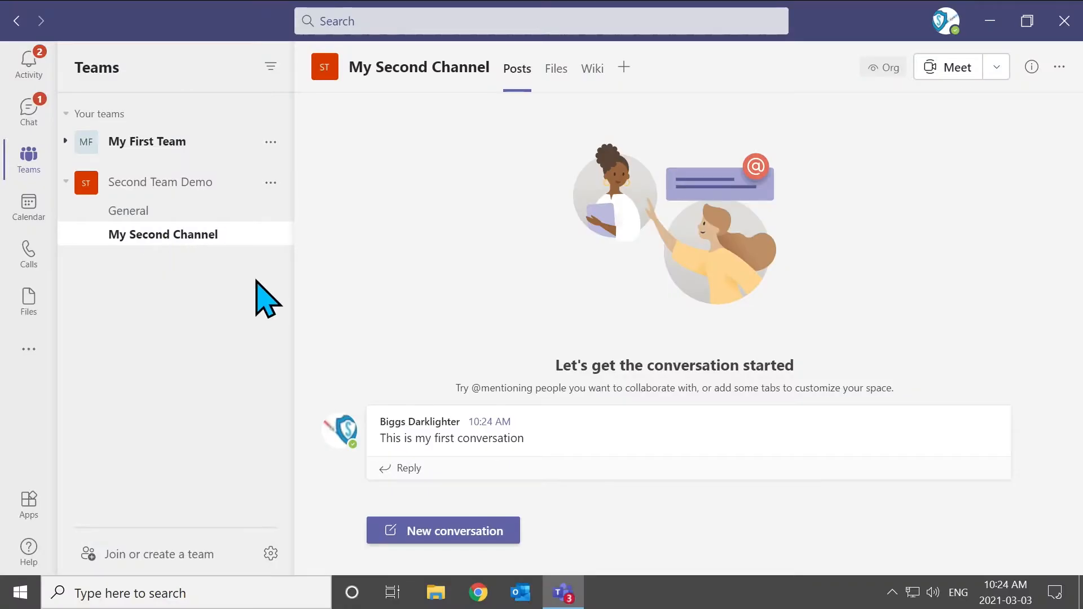
{"action": "left_click", "coordinate": [402, 472]}
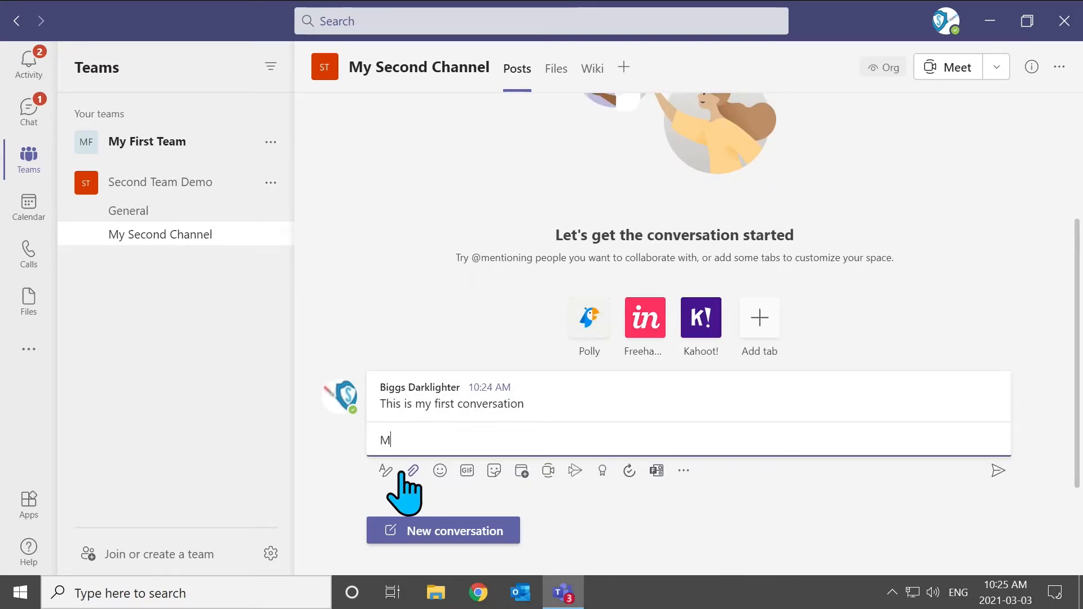
{"action": "key", "text": "Return"}
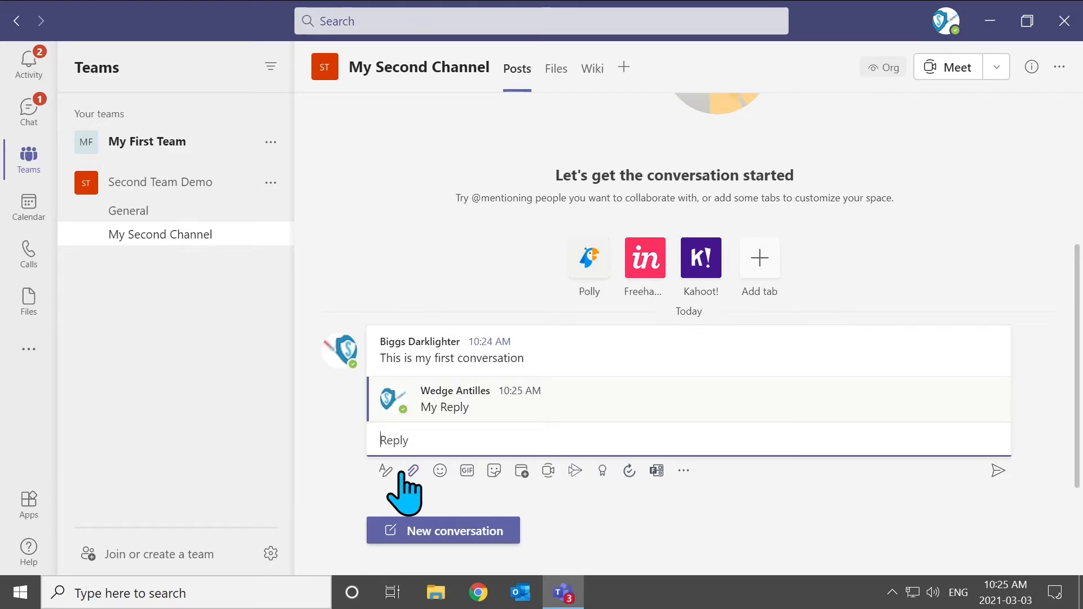
Start a new conversation in My Second Channel with the message "Hey has anybody talked to ACME lately".
{"action": "left_click", "coordinate": [439, 531]}
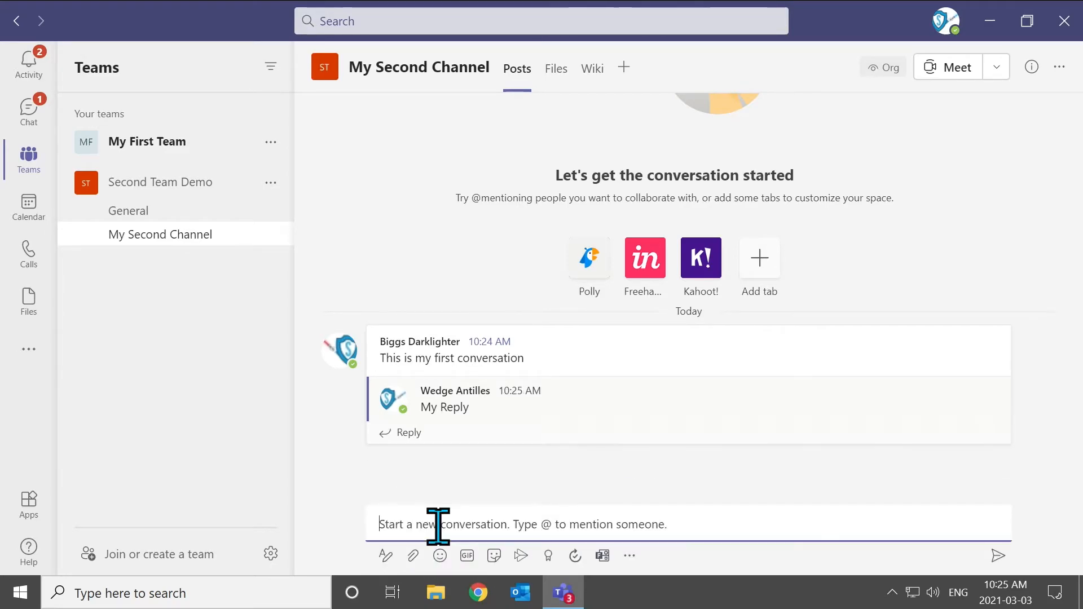
{"action": "type", "text": "Hey has anybody talked to AC"}
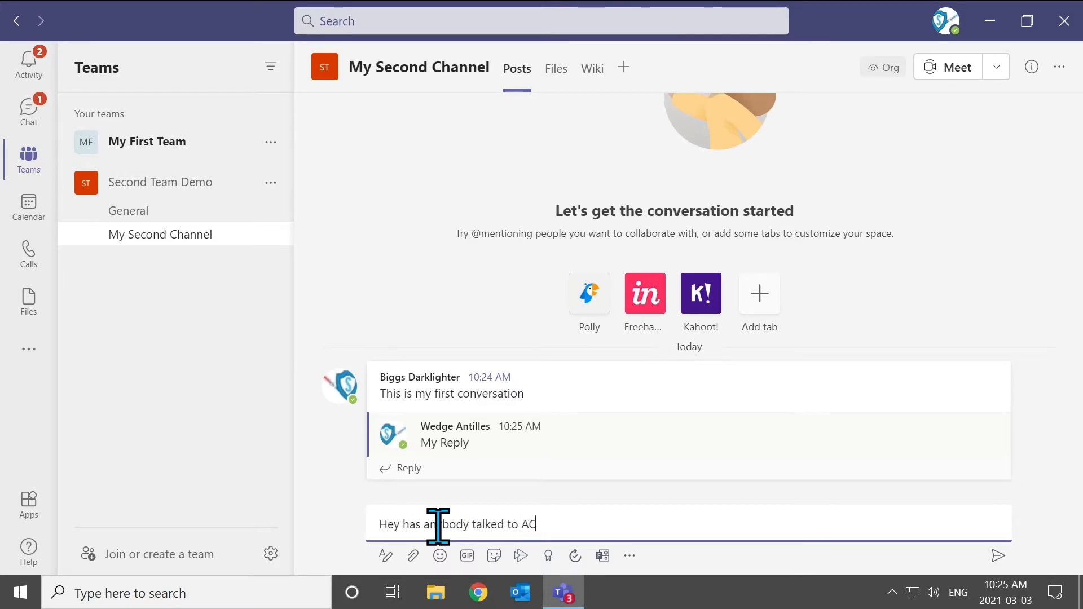
{"action": "key", "text": "Return"}
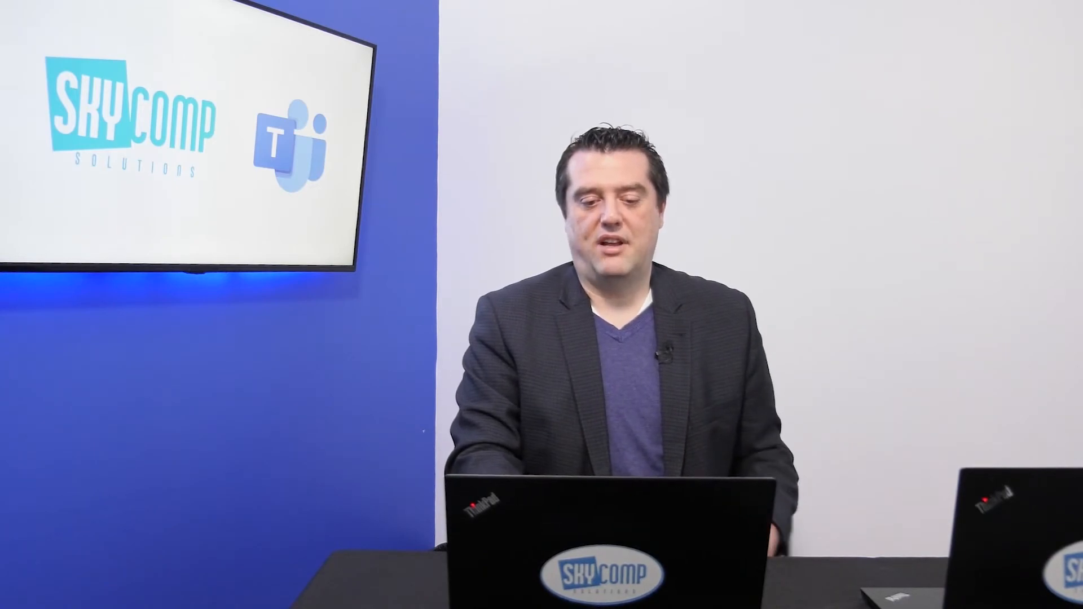
From the team owner's account, post "Another Reply" in the "This is my first conversation" thread.
{"action": "type", "text": "Another"}
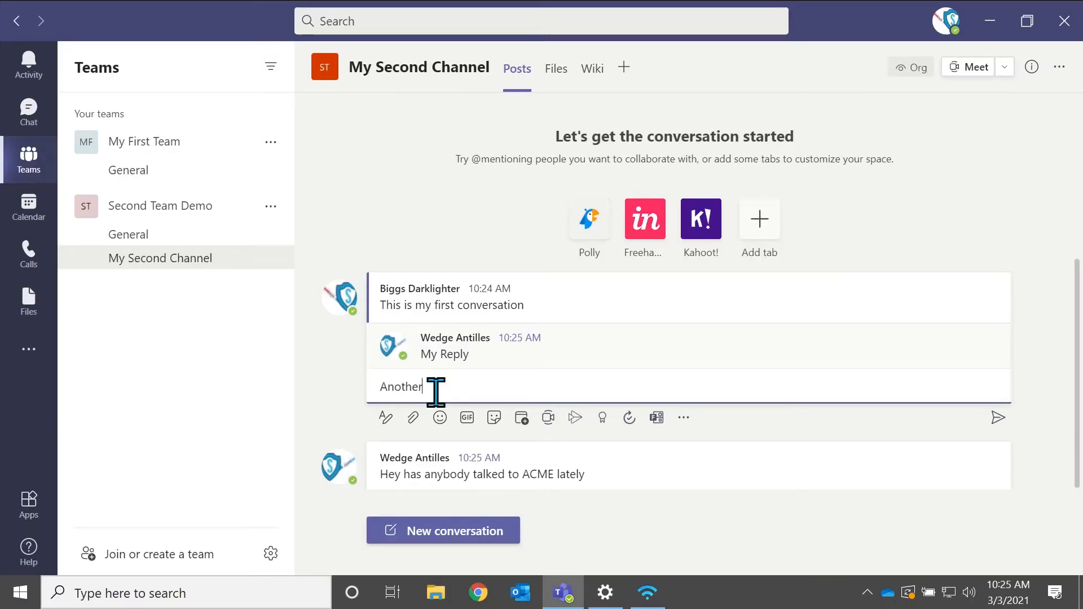
{"action": "type", "text": " Treply"}
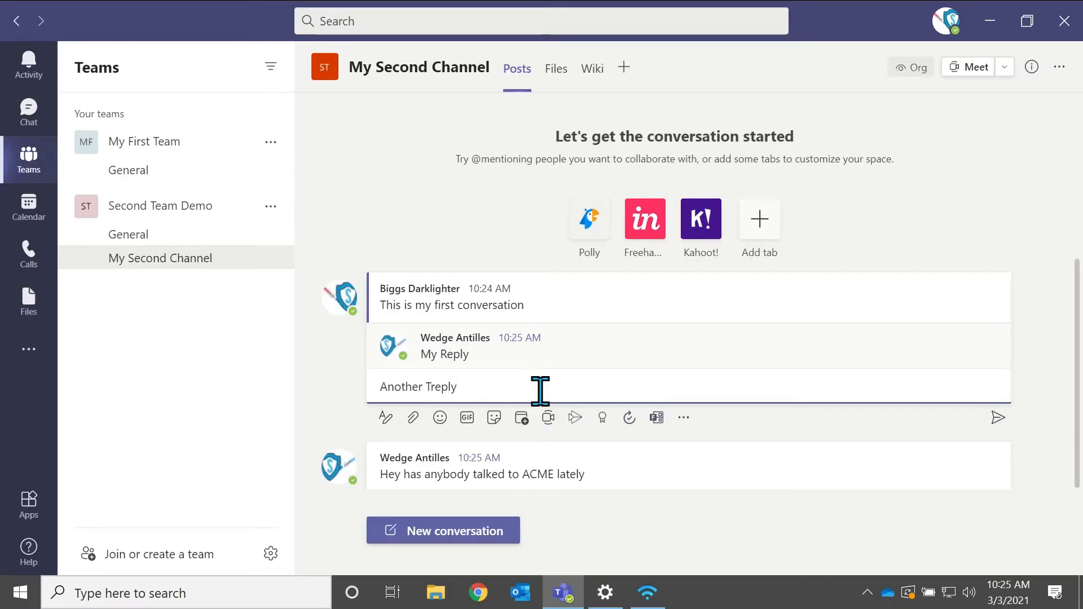
{"action": "key", "text": "BackSpace"}
{"action": "key", "text": "BackSpace"}
{"action": "key", "text": "BackSpace"}
{"action": "key", "text": "BackSpace"}
{"action": "type", "text": "Reply"}
{"action": "key", "text": "Return"}
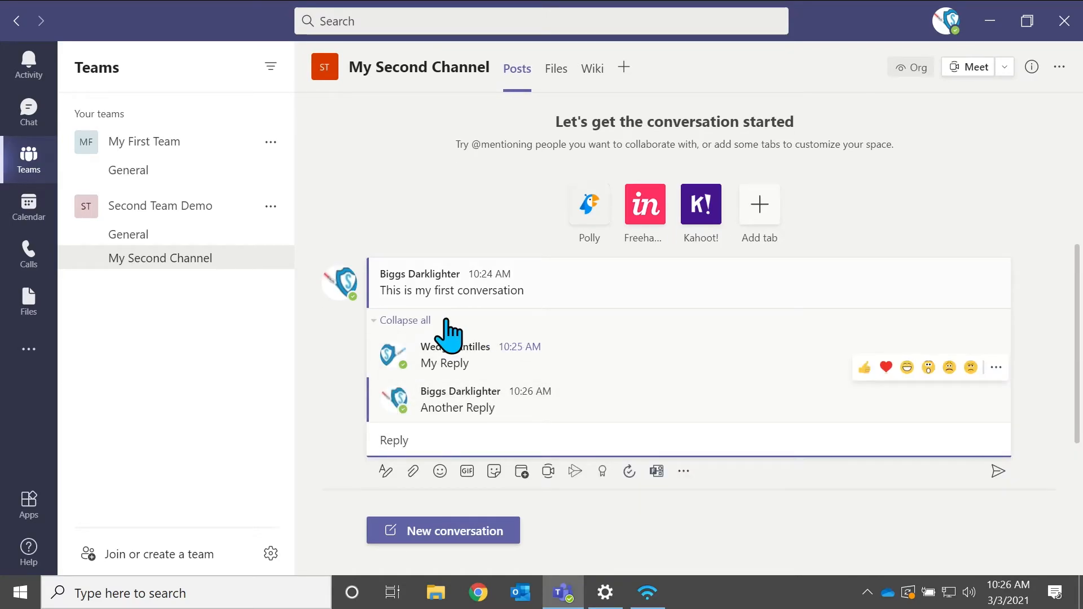